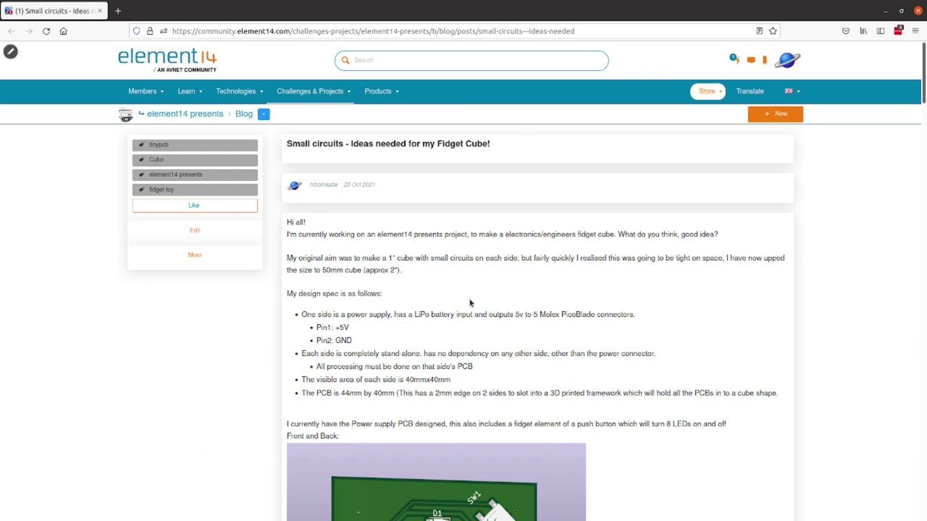
Read through the fidget cube blog post, examining the design spec, the PCB renders and the 3D-printed frame design
scroll(470, 302, down, 5)
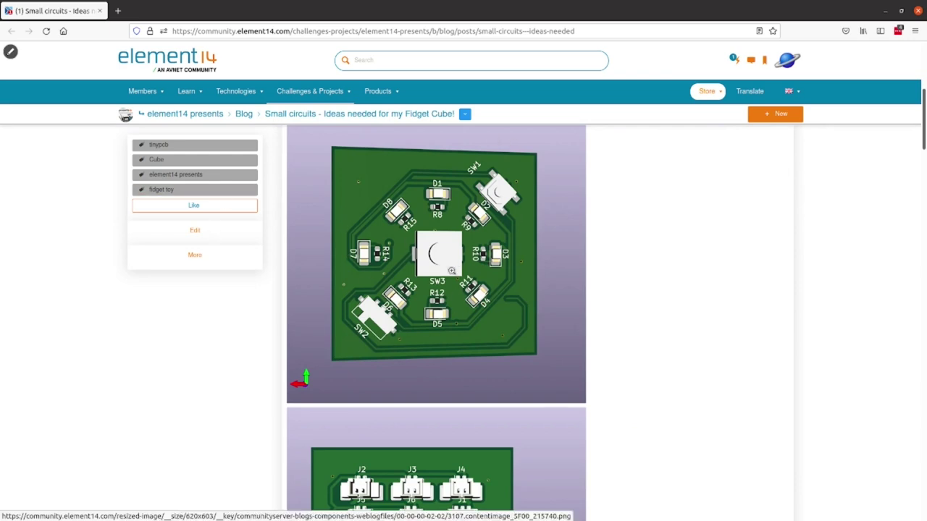
scroll(455, 264, down, 7)
scroll(458, 228, down, 12)
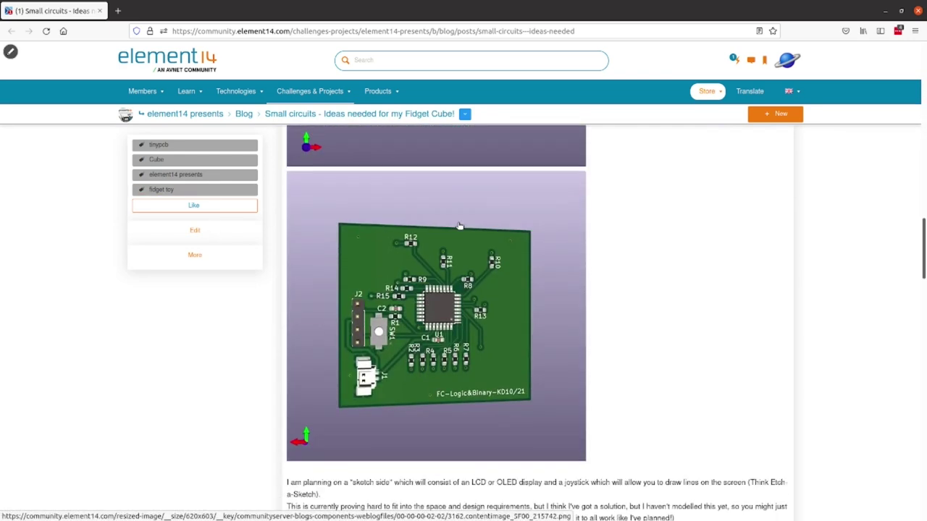
scroll(459, 229, up, 1)
scroll(451, 299, down, 2)
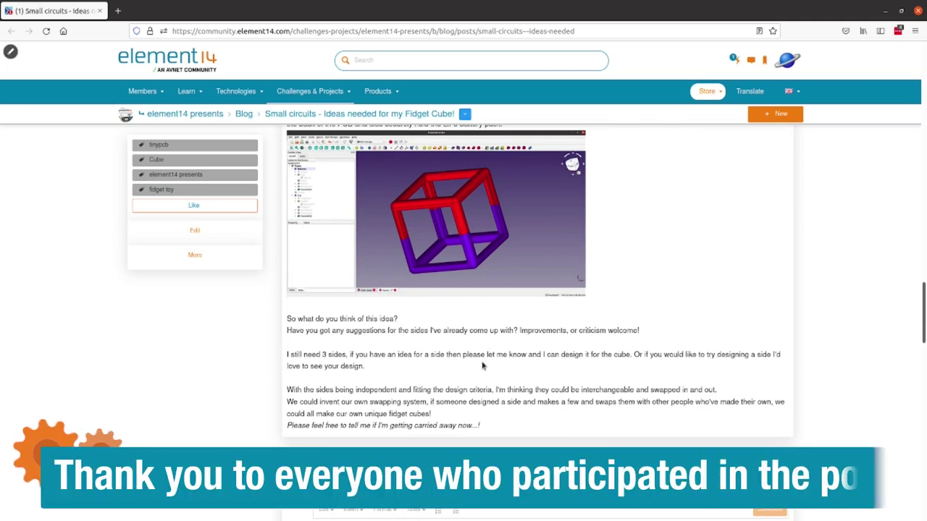
Read the community comments below the fidget cube post for side ideas such as dice, sensors, maze puzzle and touch switches
scroll(480, 348, down, 5)
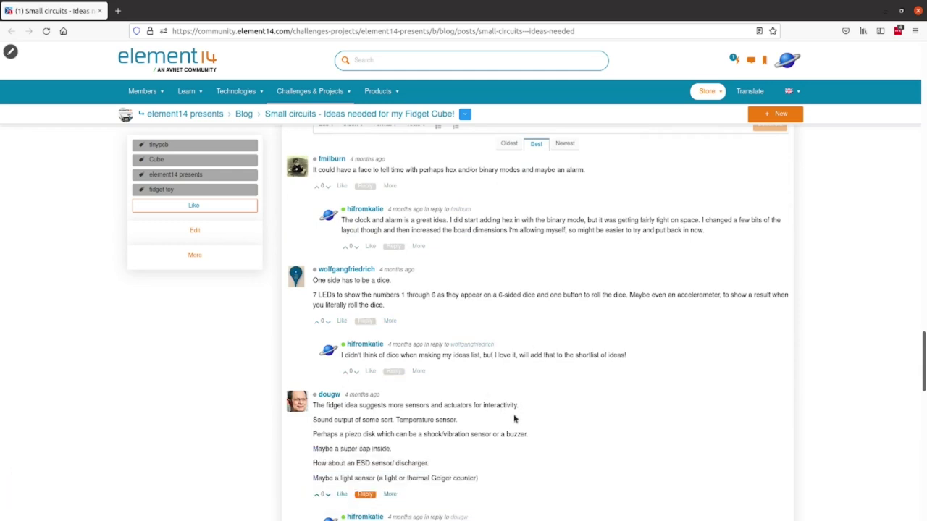
scroll(393, 399, down, 3)
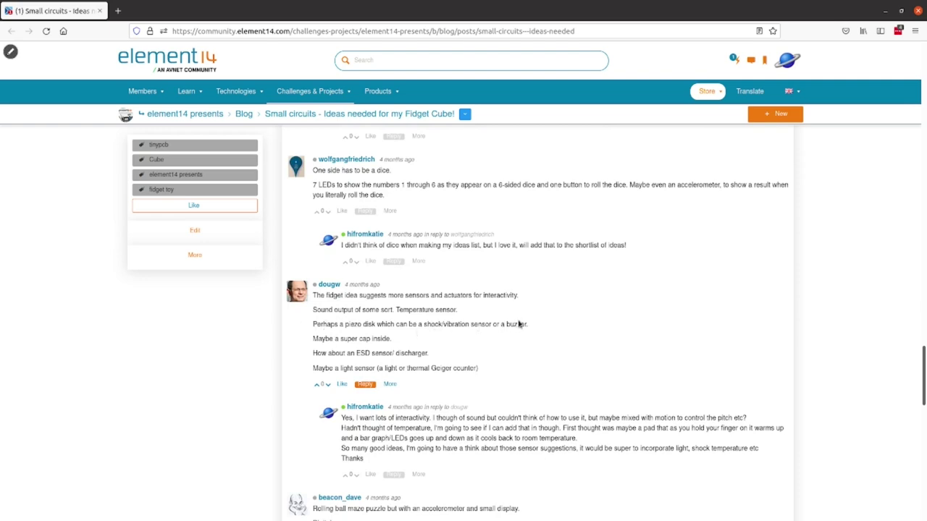
scroll(519, 328, down, 3)
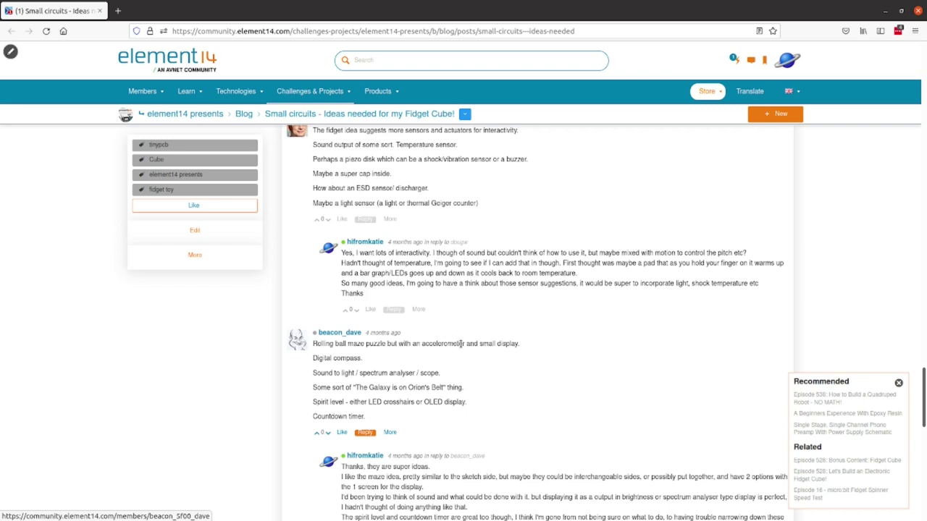
scroll(460, 344, down, 5)
scroll(502, 318, down, 2)
scroll(502, 319, down, 8)
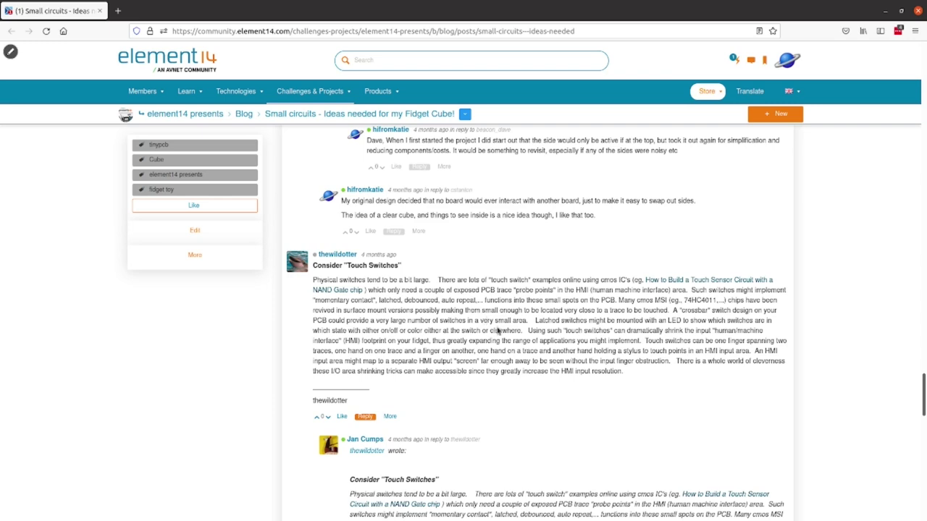
scroll(500, 331, down, 1)
scroll(480, 248, down, 4)
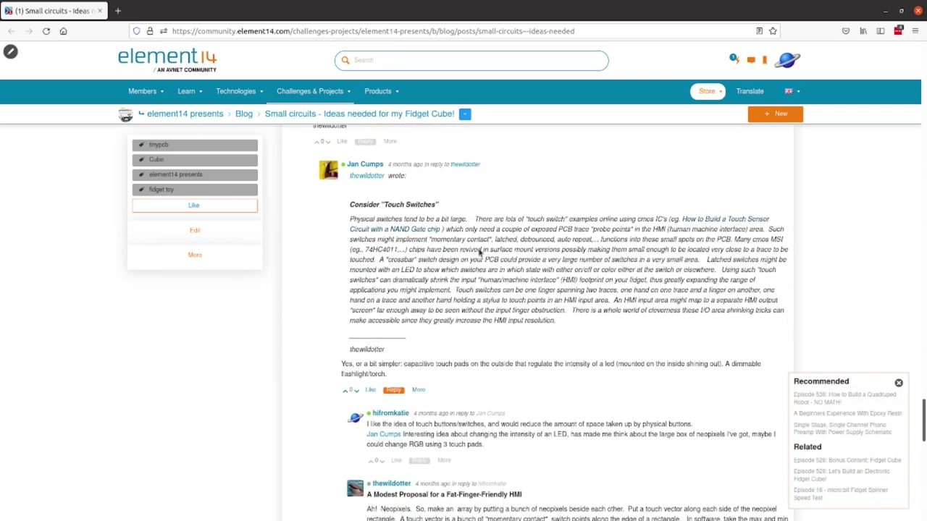
scroll(510, 218, down, 3)
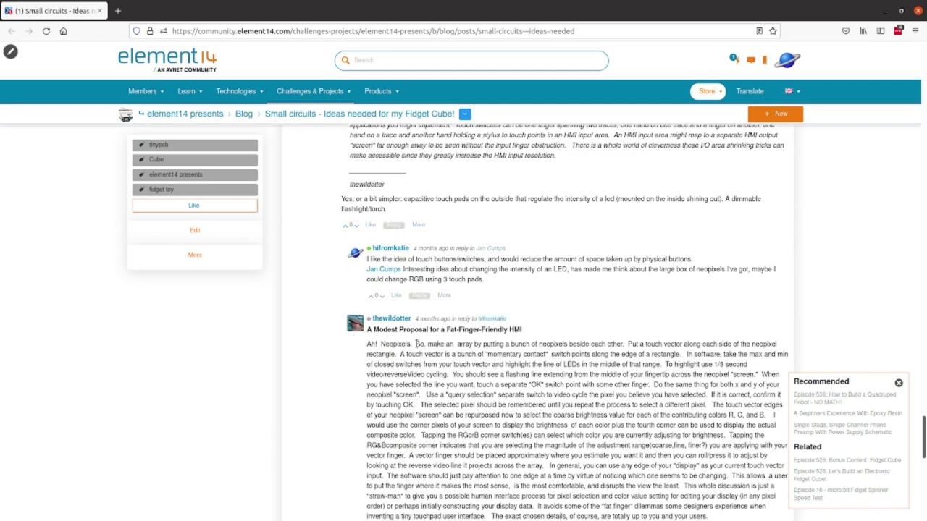
scroll(417, 344, down, 2)
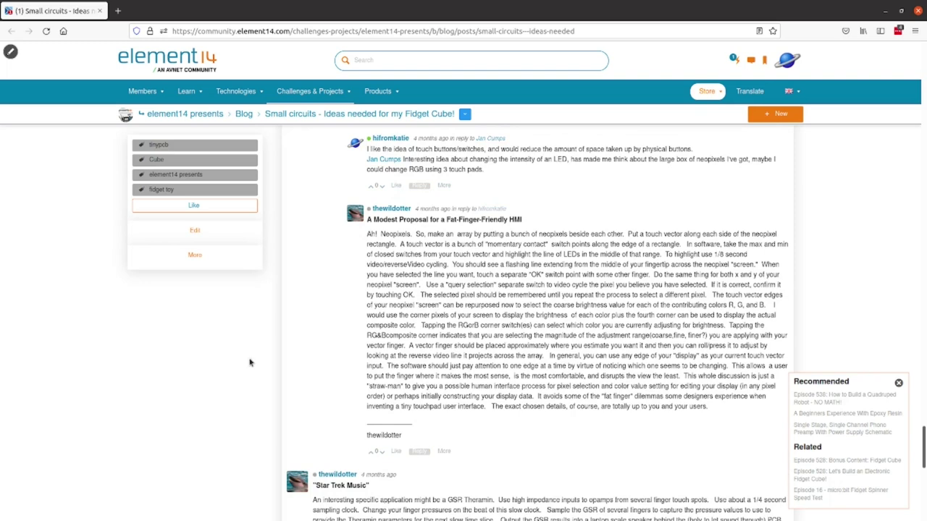
scroll(470, 366, down, 2)
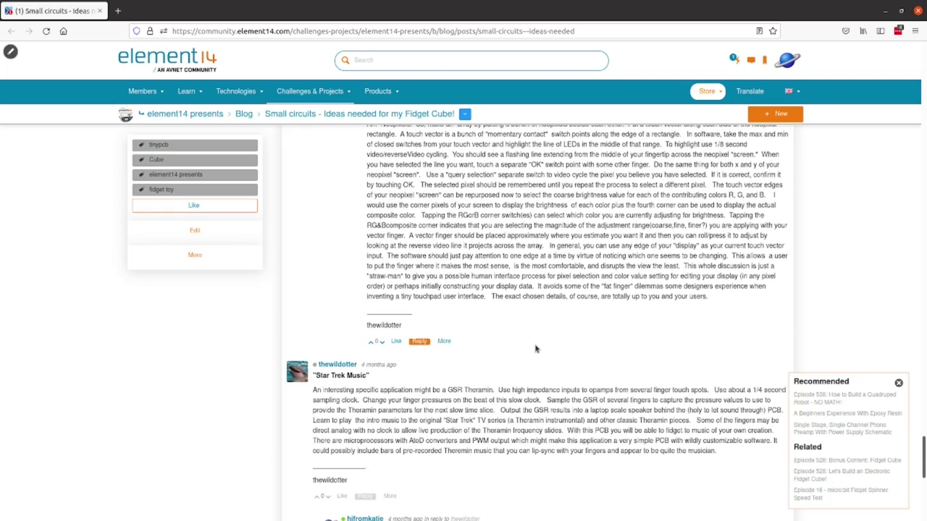
scroll(534, 348, up, 3)
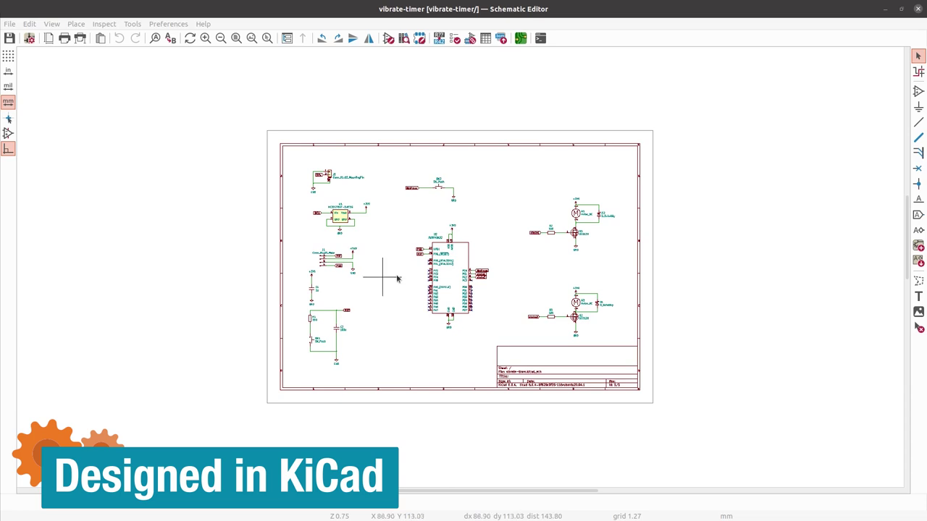
Examine the vibrate-timer schematic, looking closely at the motor driver circuits around M1 and M2
scroll(439, 279, up, 3)
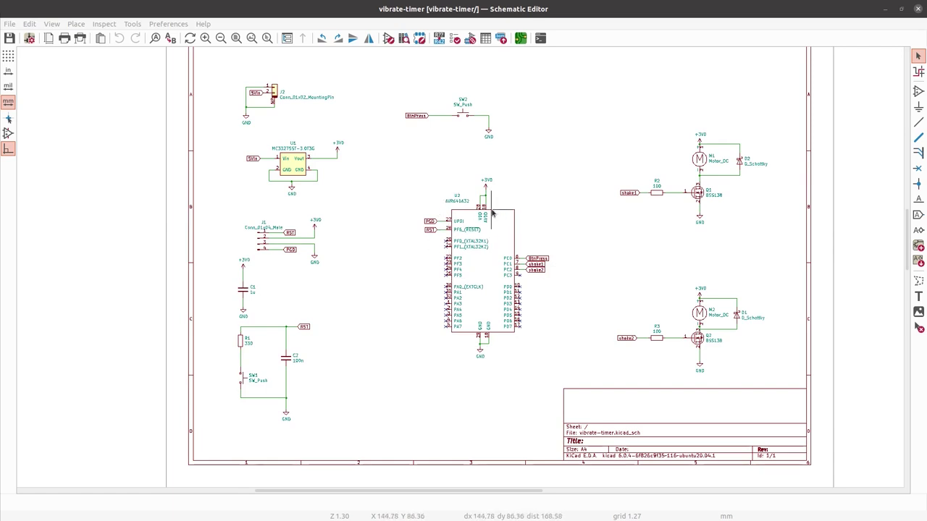
scroll(470, 249, up, 2)
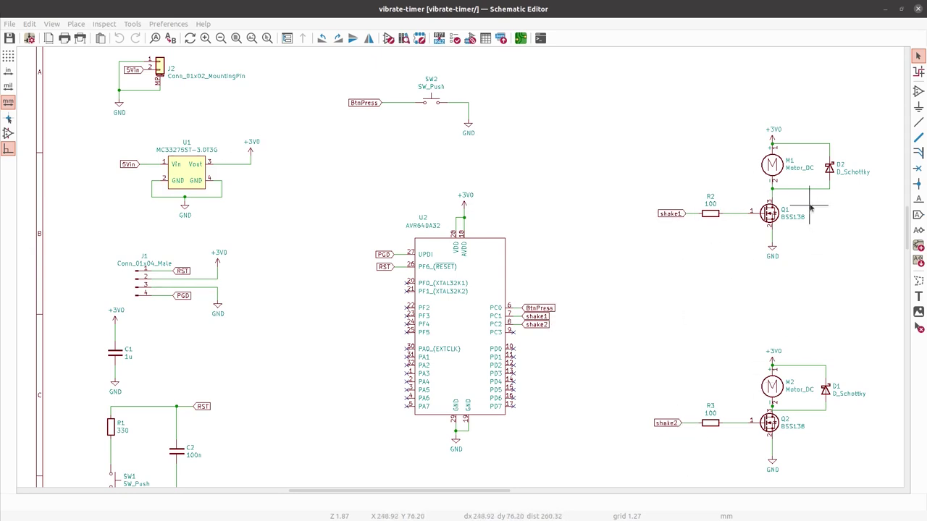
scroll(796, 162, up, 2)
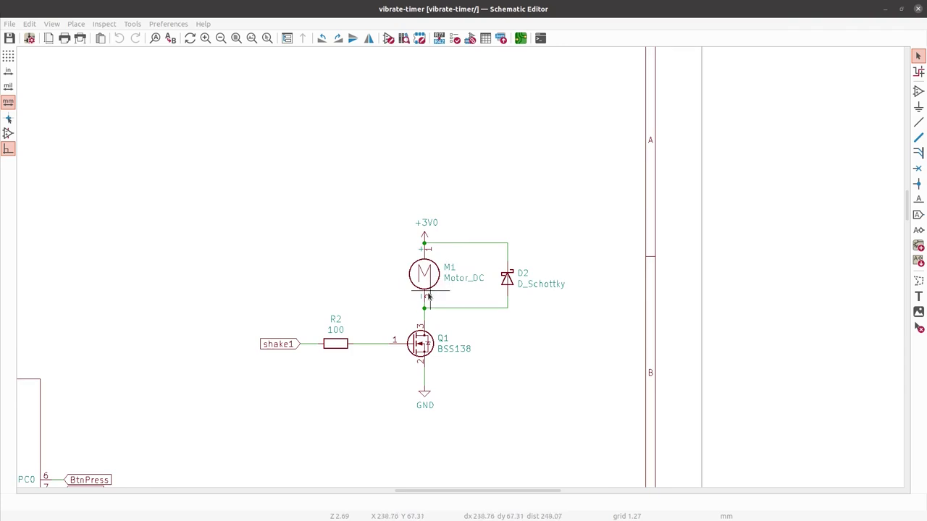
scroll(434, 293, down, 1)
scroll(463, 267, down, 1)
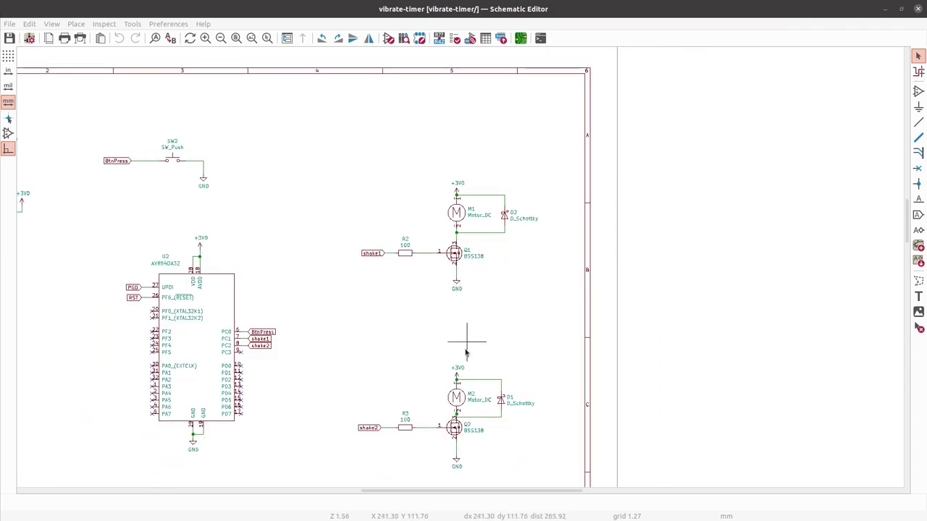
scroll(460, 422, up, 2)
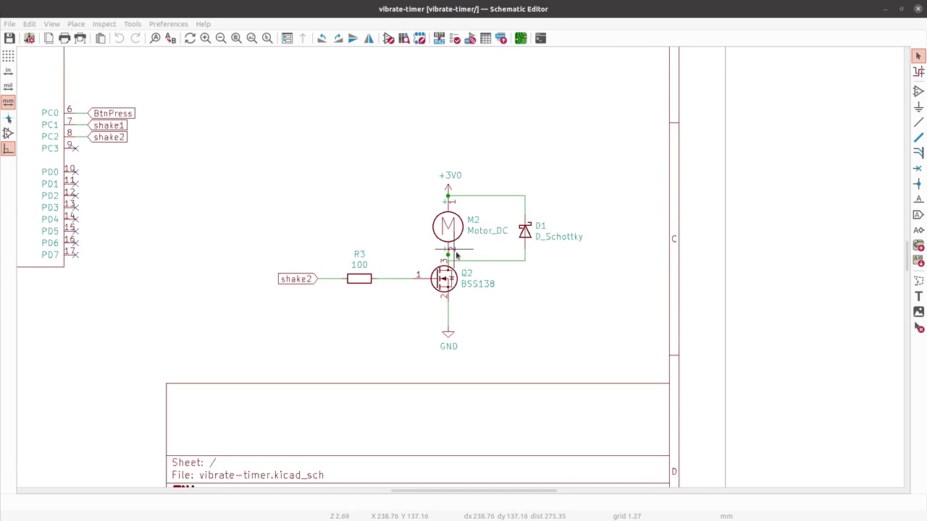
scroll(452, 252, down, 1)
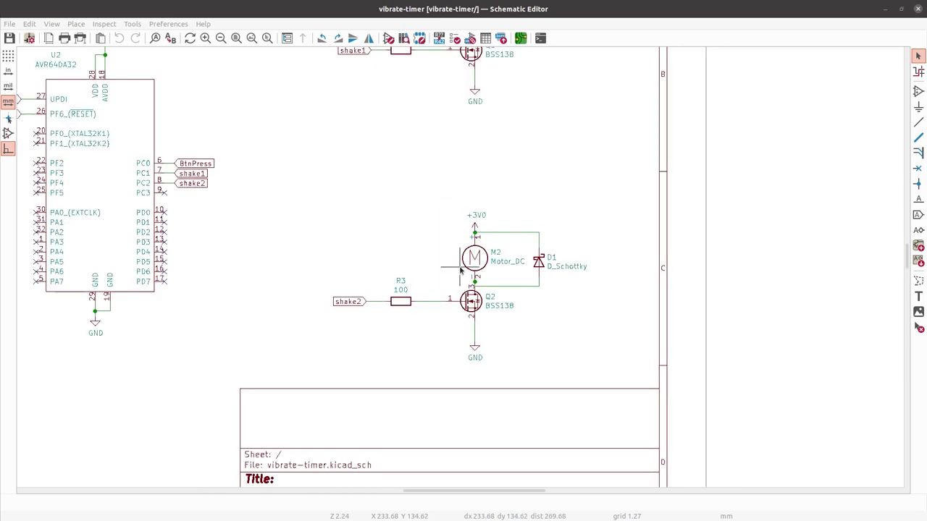
scroll(467, 273, down, 1)
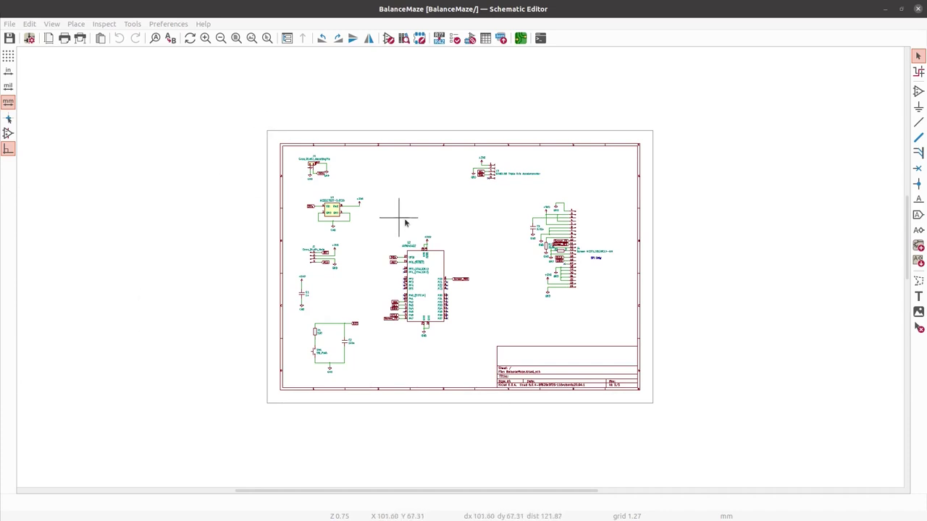
Examine the BalanceMaze schematic, looking closely at accelerometer connector J3 and the SPI screen connector J4
scroll(435, 225, up, 2)
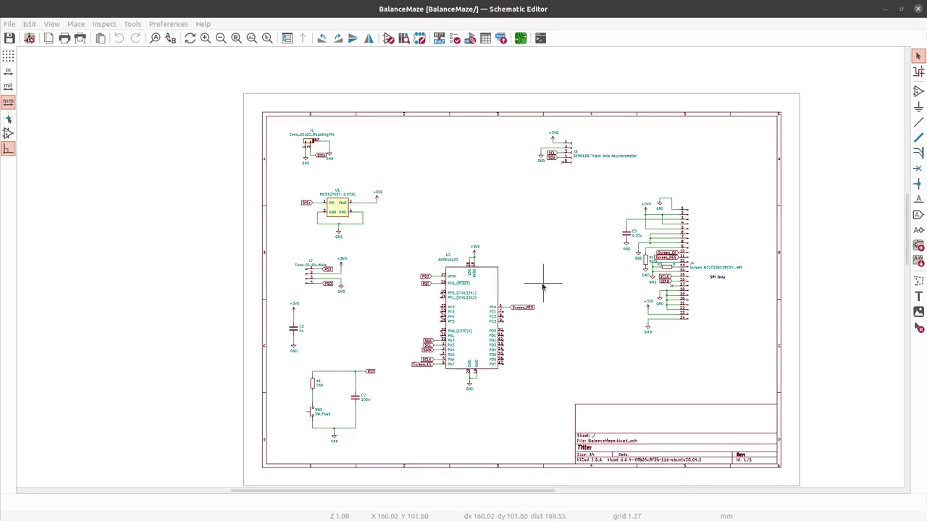
scroll(543, 269, up, 1)
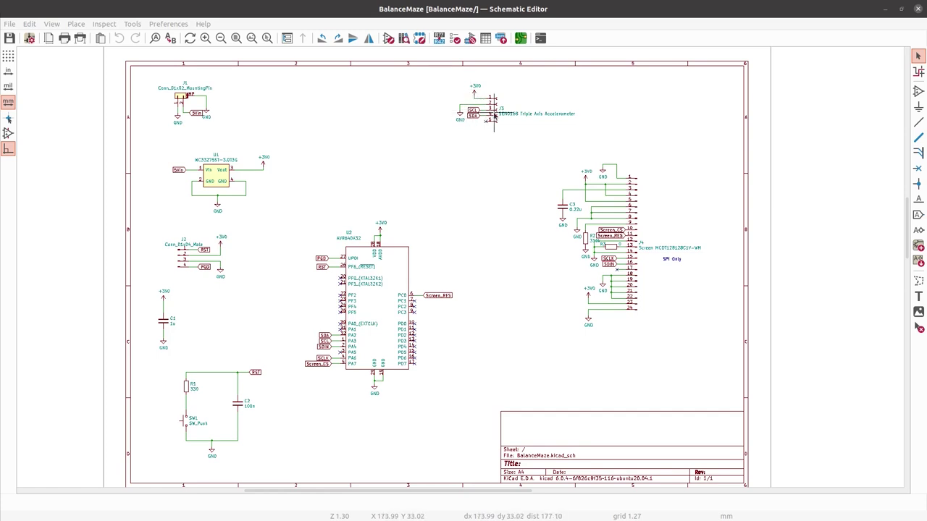
scroll(491, 116, up, 3)
scroll(461, 270, up, 1)
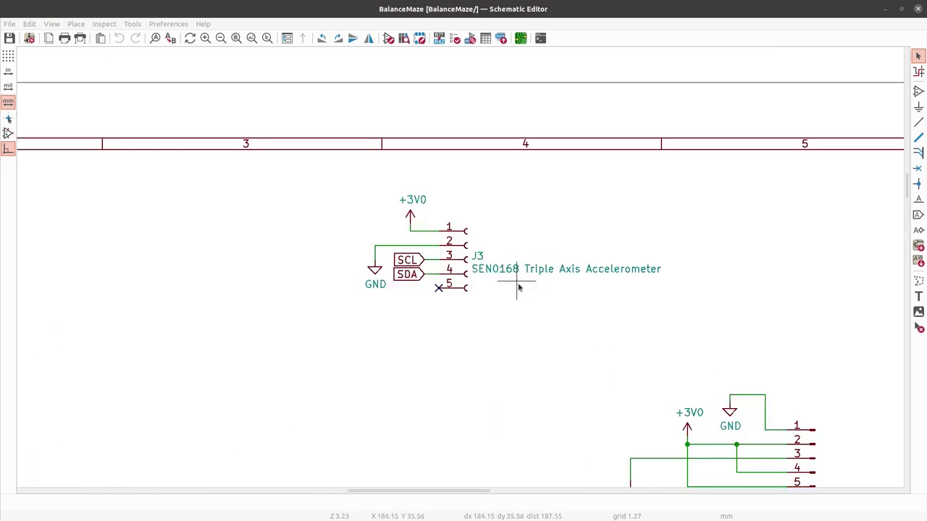
scroll(460, 274, down, 2)
scroll(601, 452, up, 2)
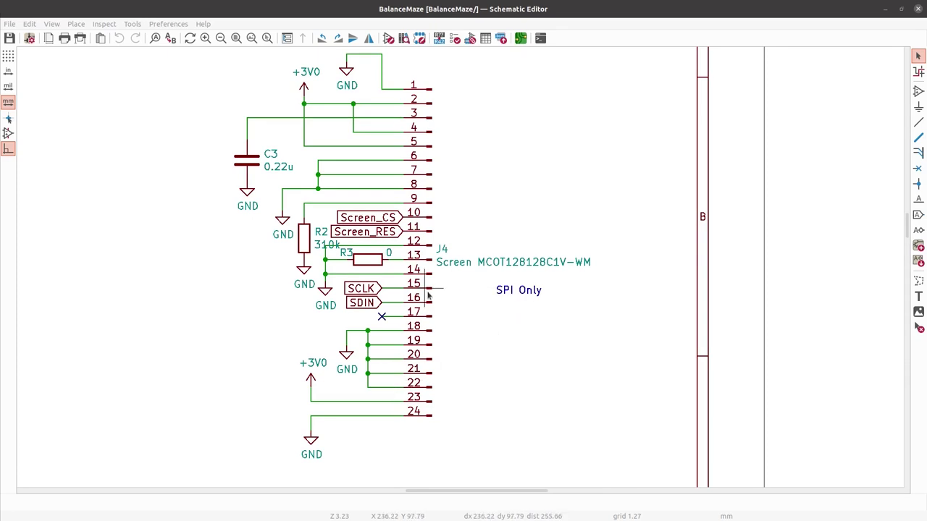
scroll(428, 294, down, 2)
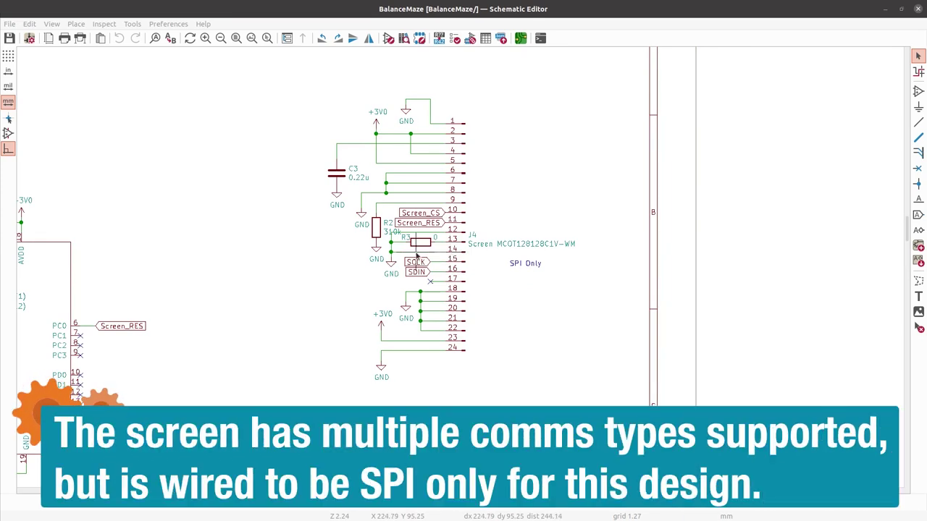
scroll(417, 255, down, 2)
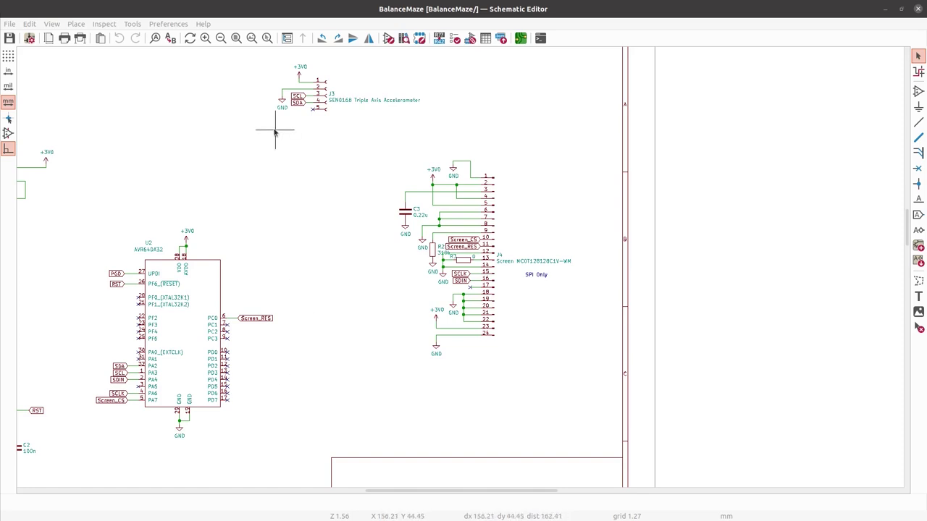
scroll(276, 157, up, 1)
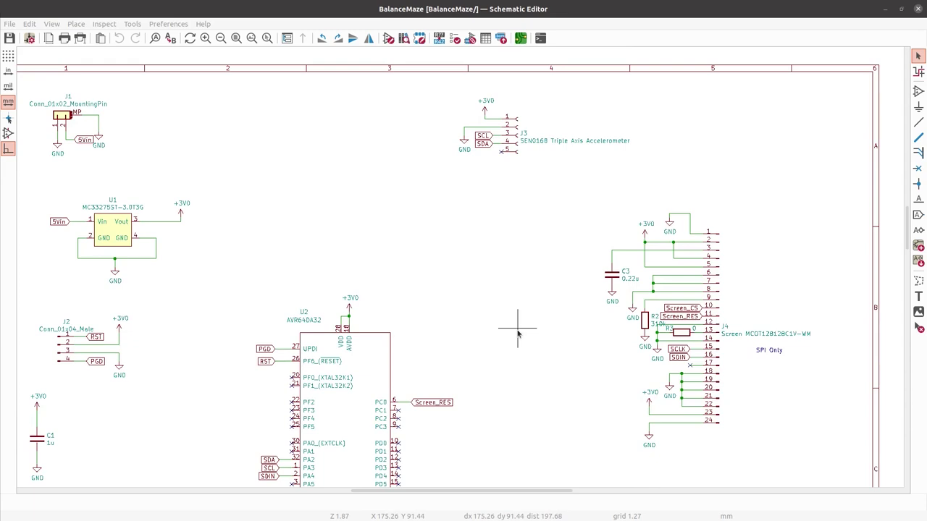
scroll(517, 333, down, 4)
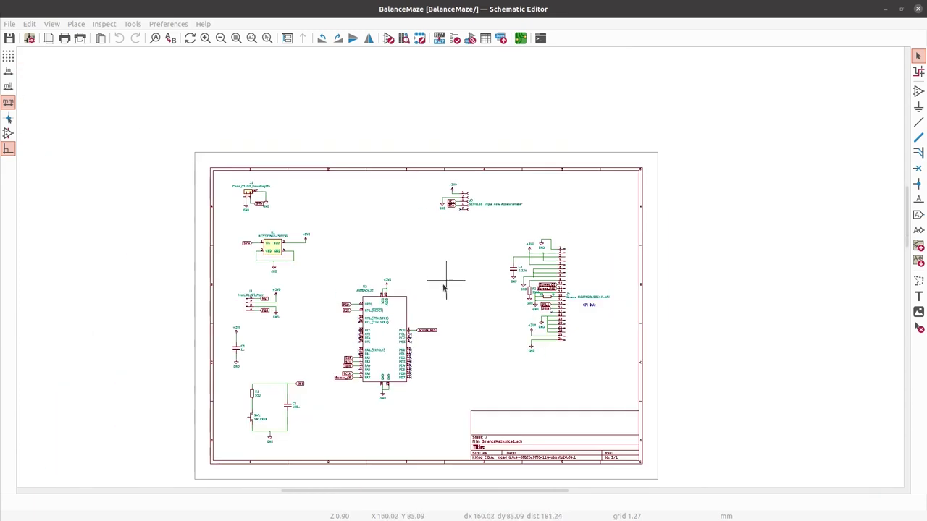
scroll(396, 334, up, 1)
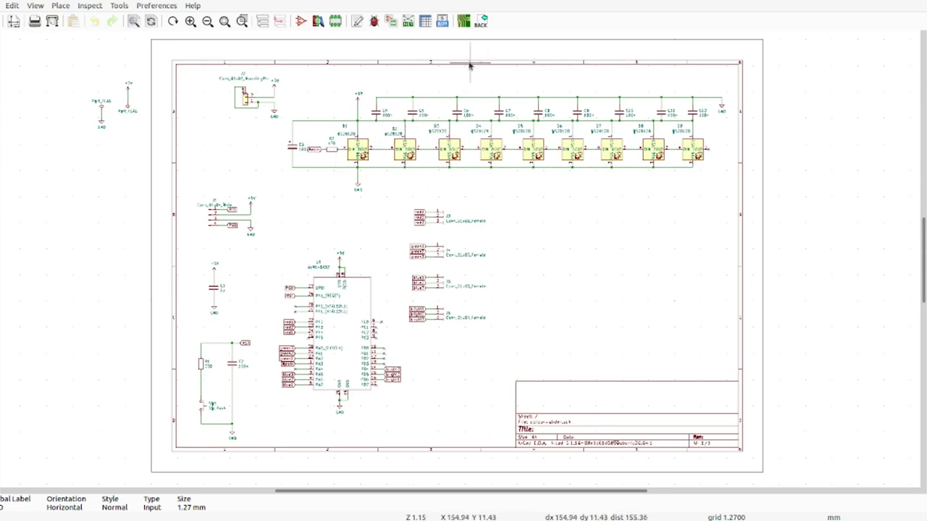
Examine the colour board schematic, covering the WS2812B LED chain with its data input and the microcontroller's touch pad labels
scroll(316, 149, up, 3)
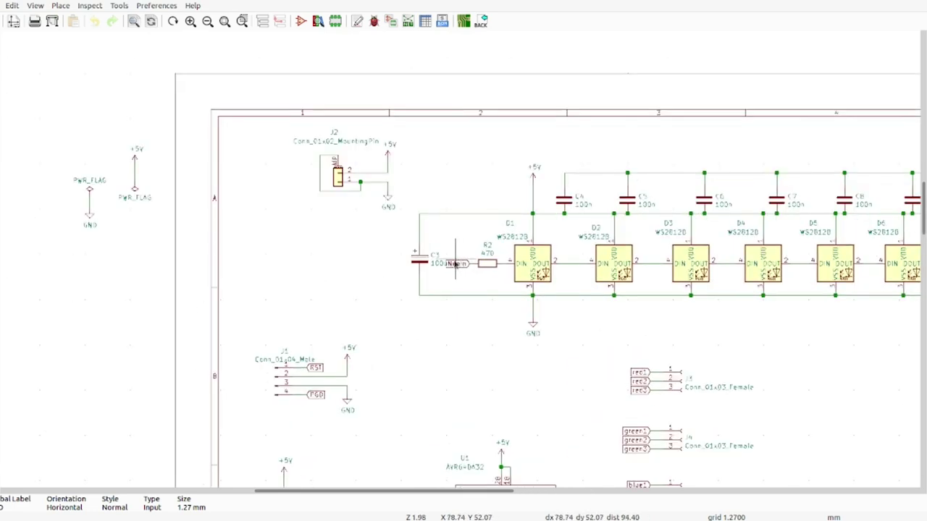
click(464, 269)
scroll(331, 207, down, 3)
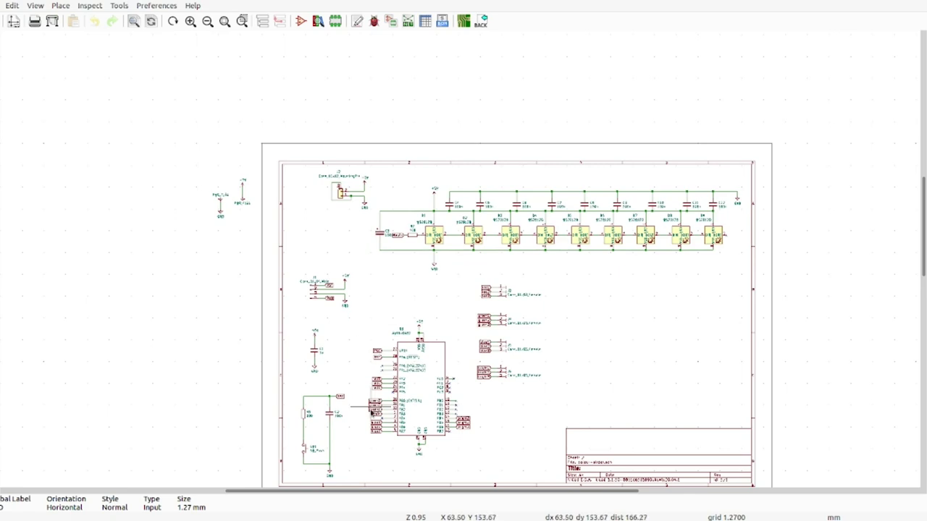
scroll(511, 288, up, 4)
scroll(459, 262, up, 2)
scroll(459, 261, down, 3)
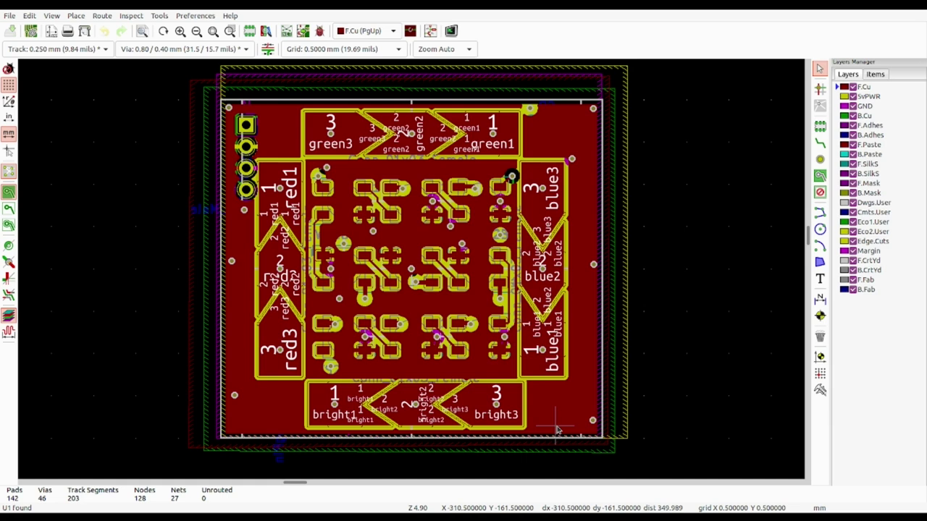
Bring the B.Cu layer forward in the PCB layout, and rotate the 3D board model about the Y axis to inspect its back
click(866, 115)
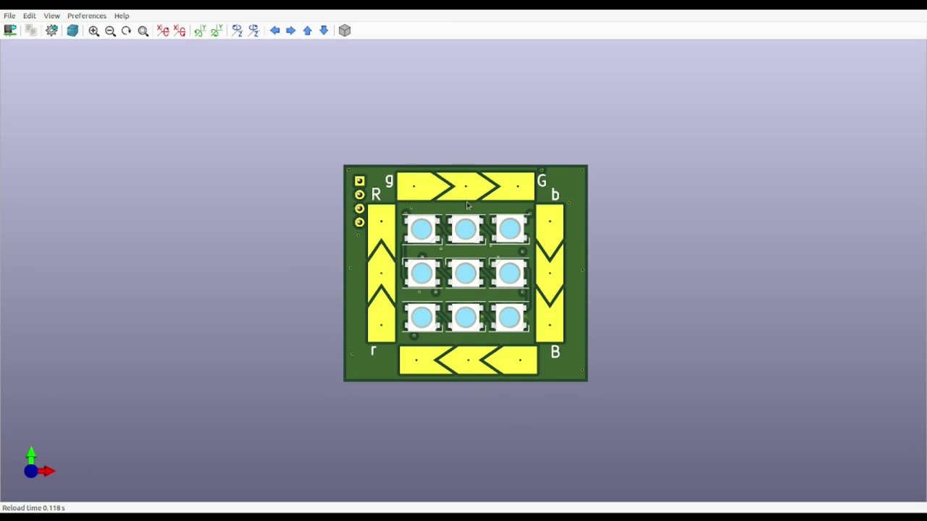
click(200, 30)
click(200, 30)
click(200, 30)
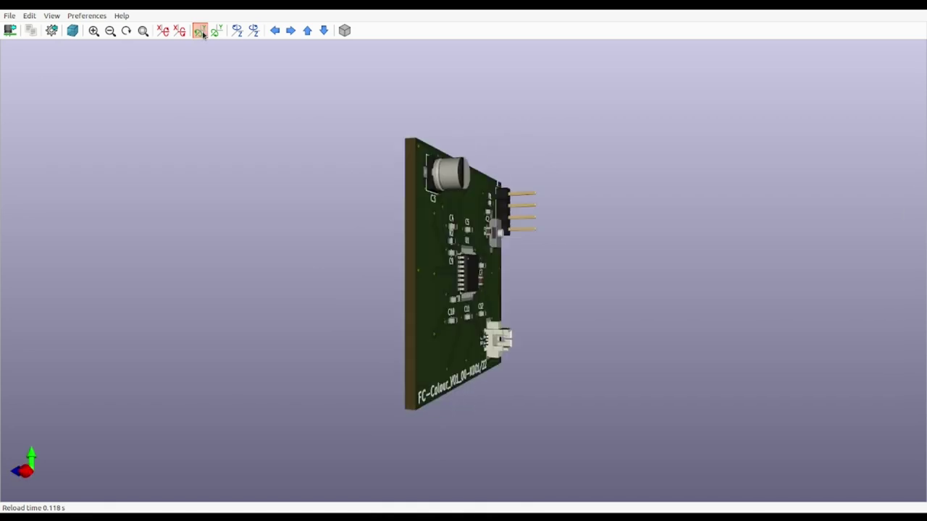
click(200, 30)
click(200, 30)
click(200, 30)
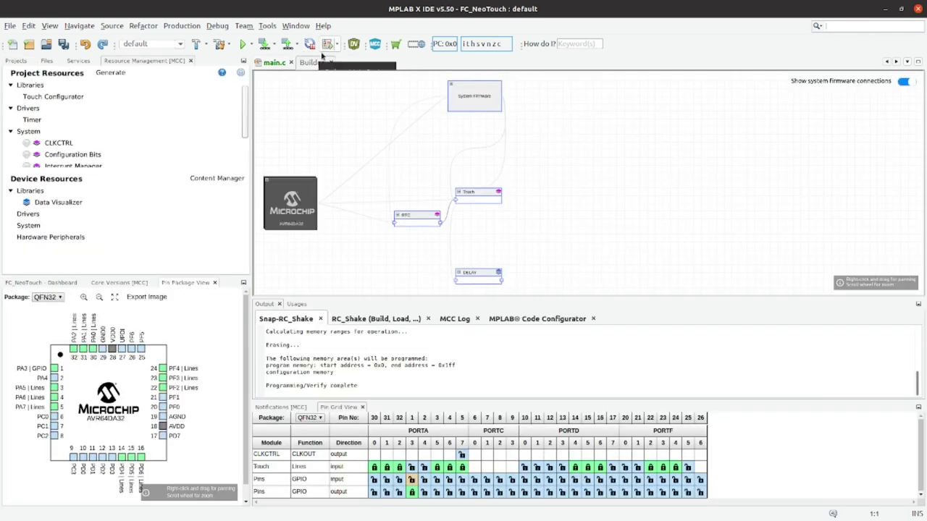
Open the configuration of the Touch module in the FC_NeoTouch project's Builder diagram
click(468, 199)
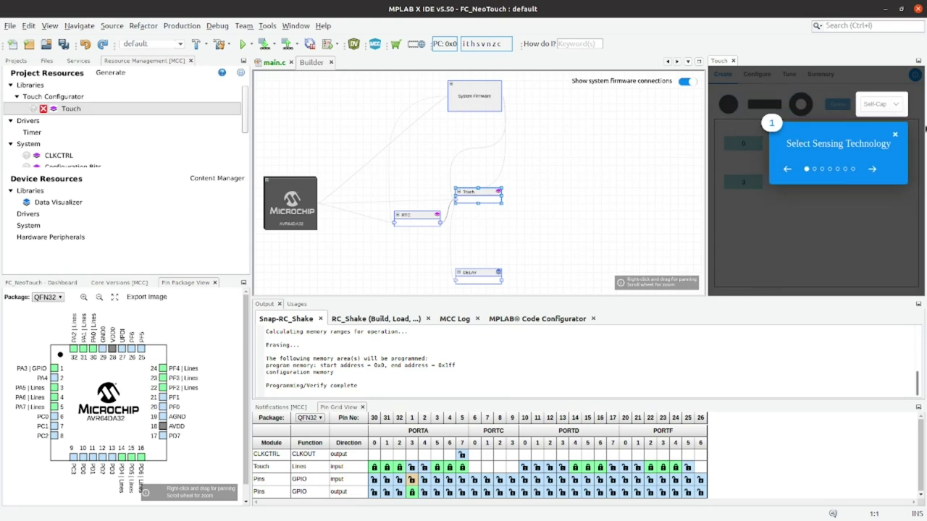
Dismiss the guided tour and review the Touch module's sensor pins, tuning options and full summary
click(895, 135)
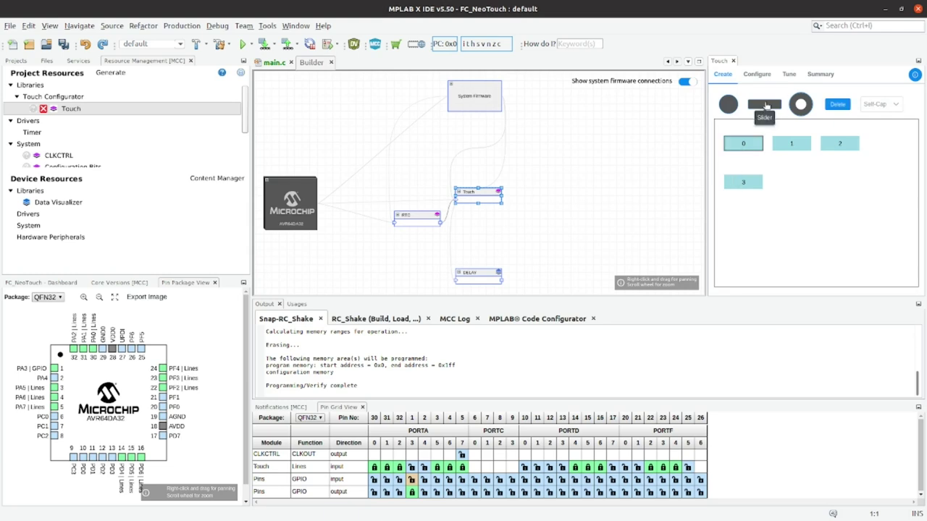
click(759, 75)
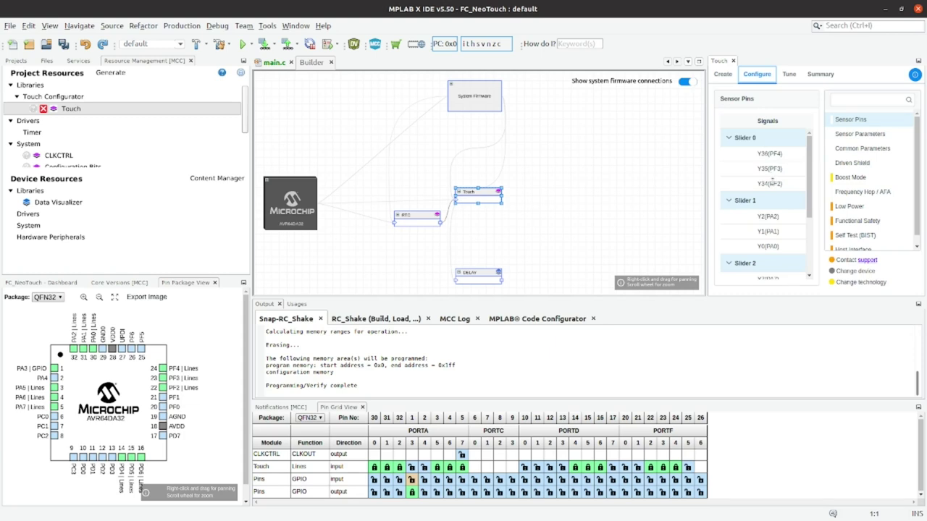
click(789, 75)
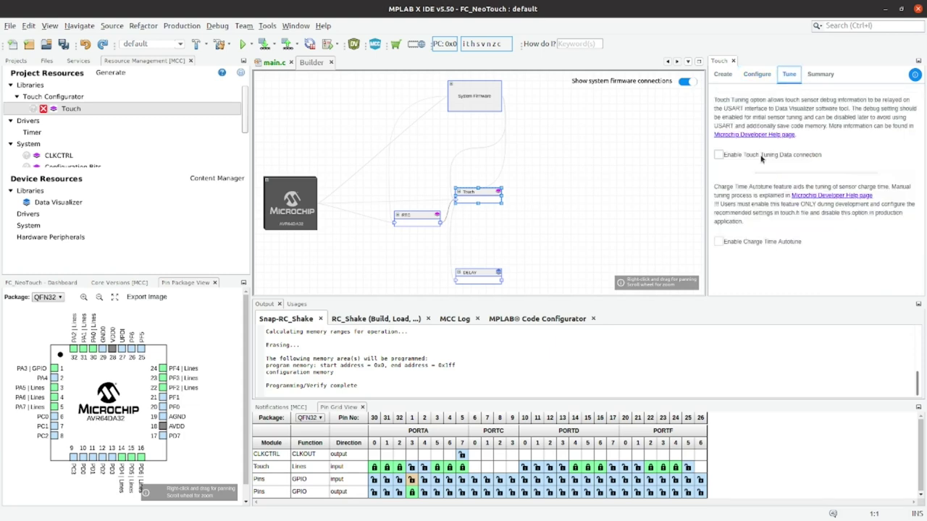
click(825, 75)
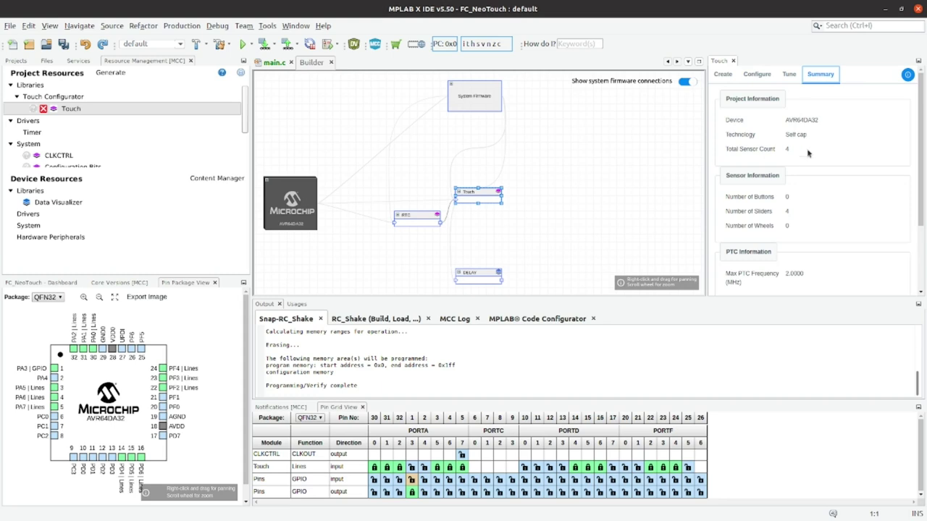
scroll(821, 181, down, 4)
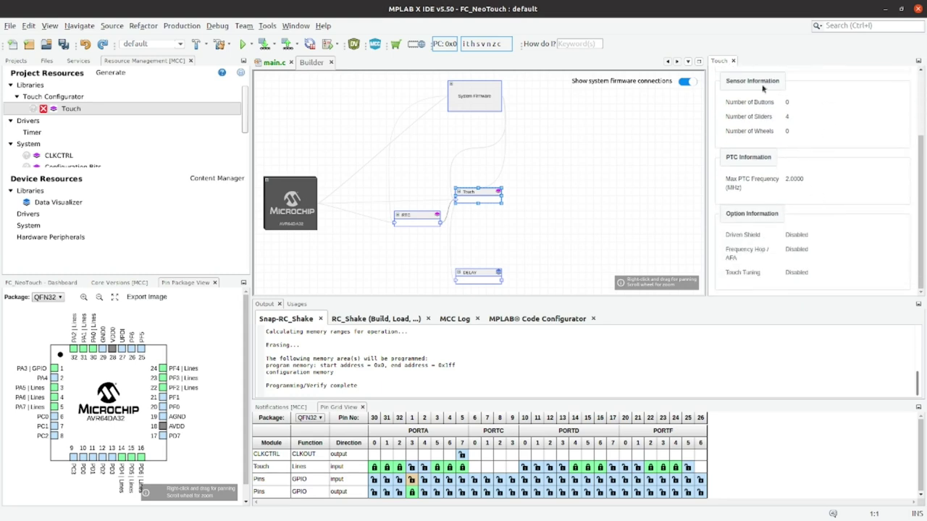
Close the MCC configurator and read through main.c's loop that maps the touch sliders to NeoPixel colour and brightness
click(375, 43)
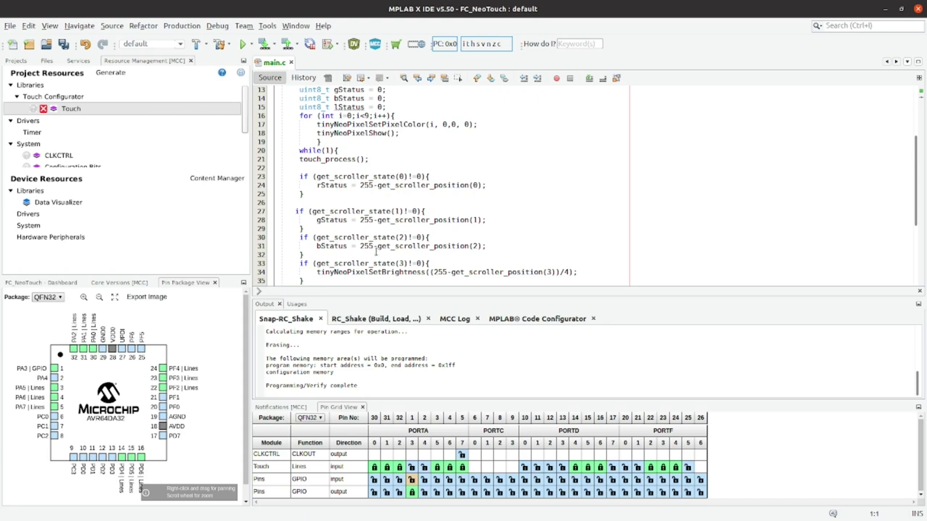
scroll(488, 274, down, 4)
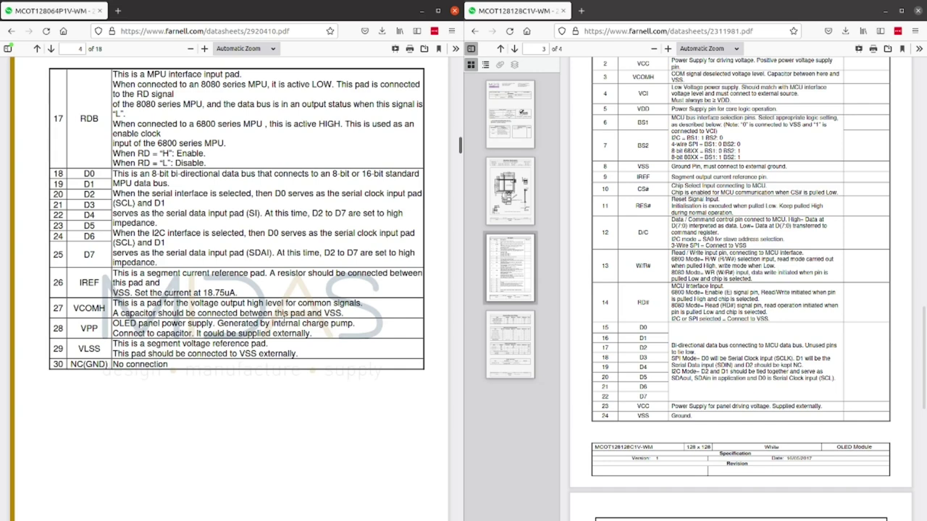
Read the MCOT128128C1V-WM OLED datasheet from its pin descriptions on to the maximum ratings and electronic characteristics
scroll(715, 287, down, 5)
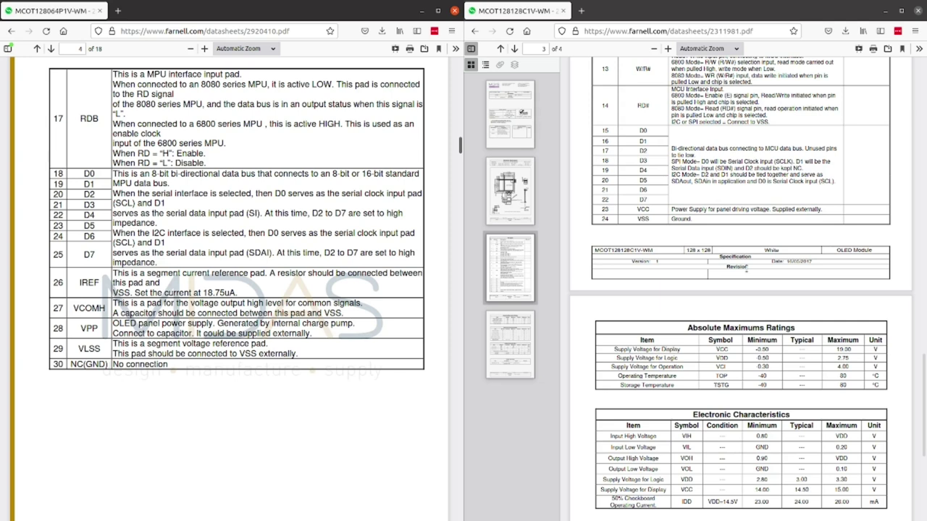
scroll(729, 217, down, 2)
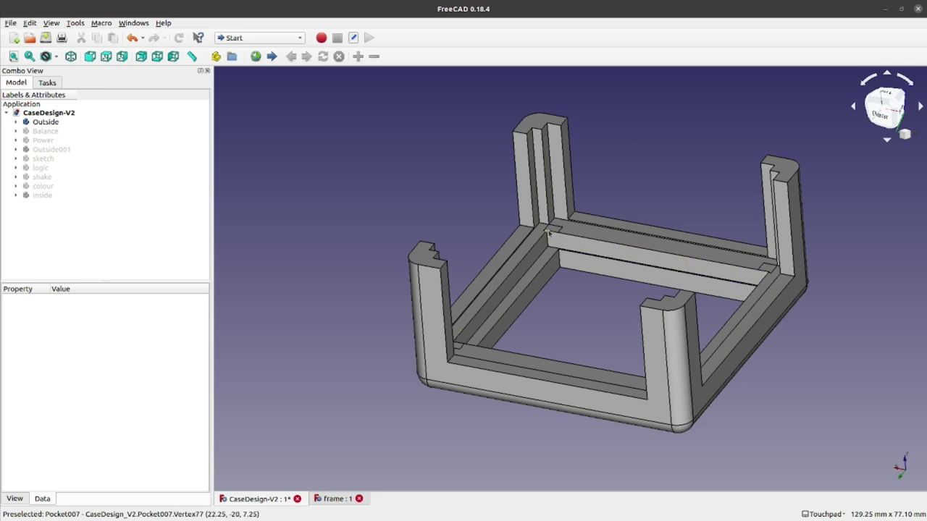
Bring up the frame document in FreeCAD and inspect its Inside body from above
click(325, 501)
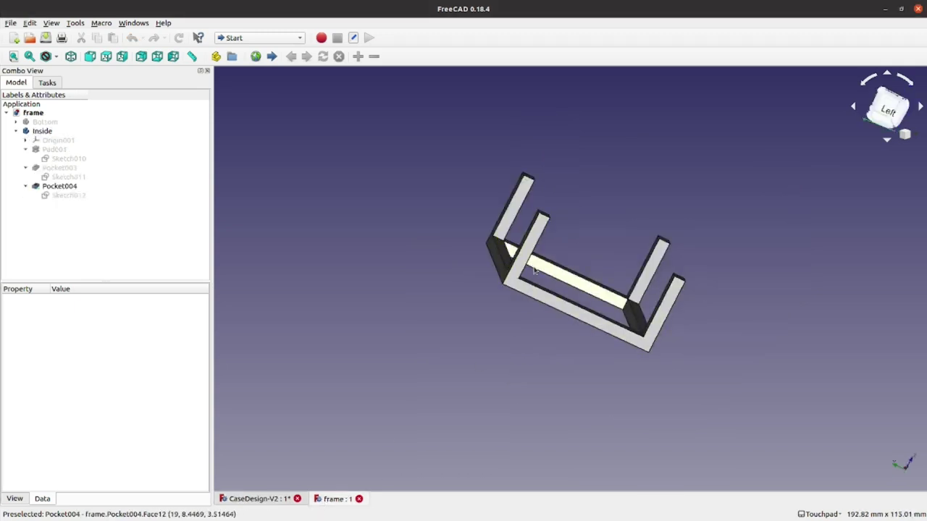
drag(538, 282, 477, 334)
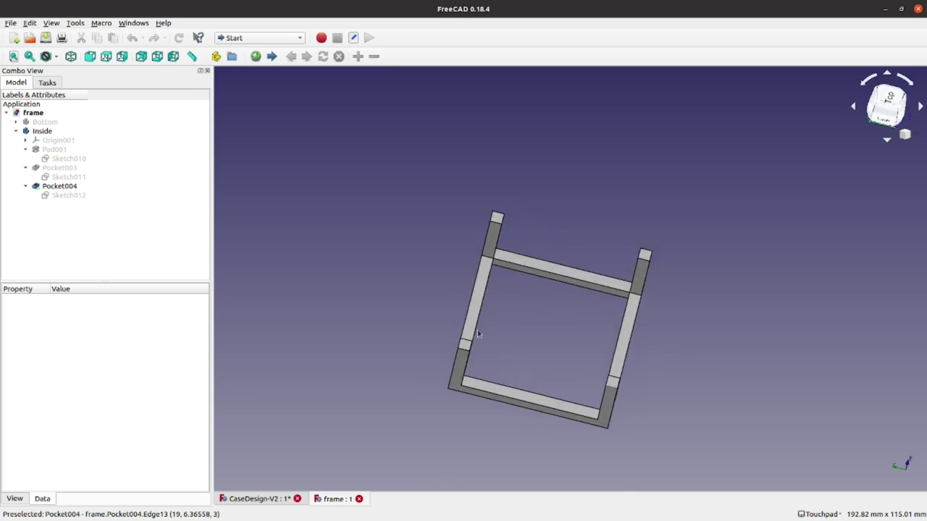